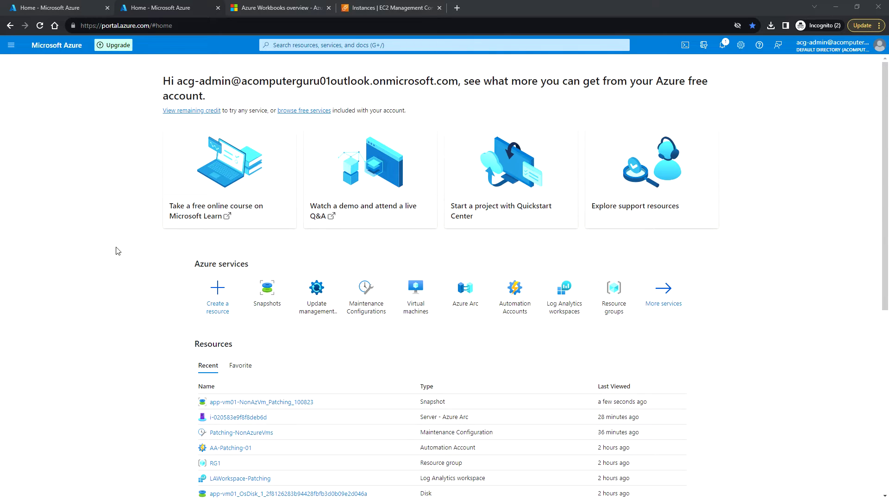
# - Open the Snapshots service from Azure Home
pyautogui.click(270, 293)
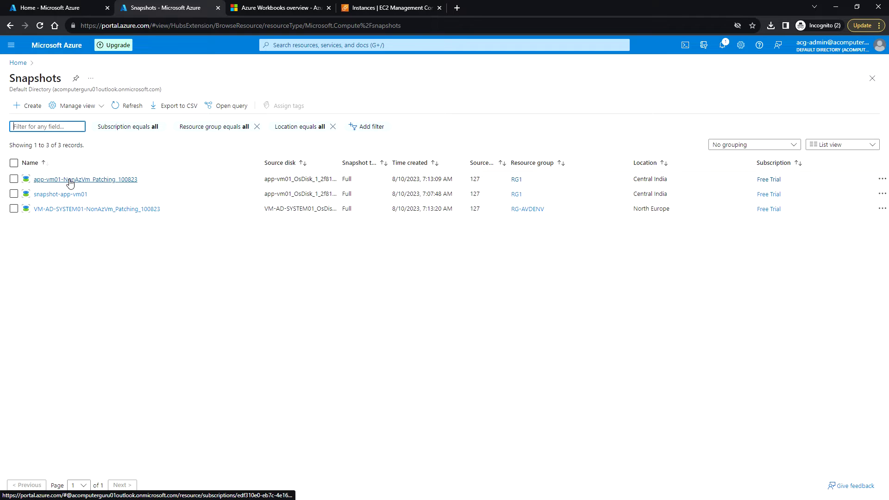
# - Open the app-vm01-NonAzVm_Patching_100823 snapshot's overview from the Snapshots list
pyautogui.click(95, 181)
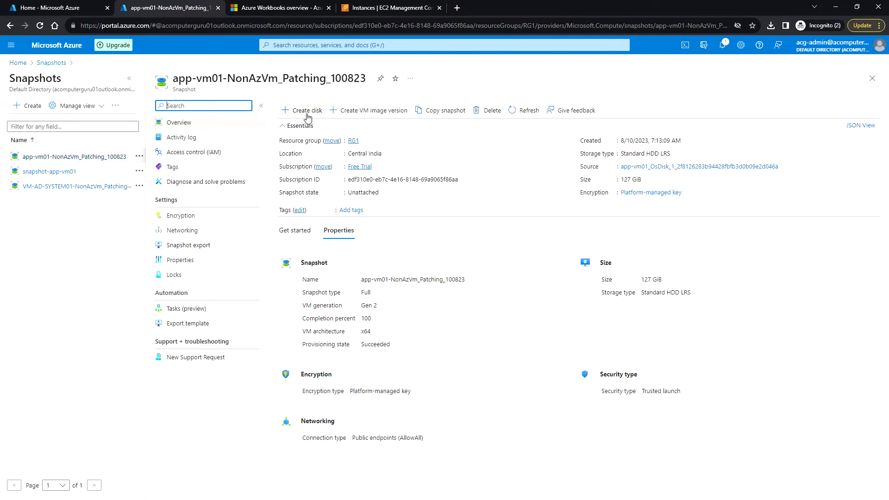
# - Create a disk from the snapshot named appvm01-disk with no infrastructure redundancy required
pyautogui.click(305, 116)
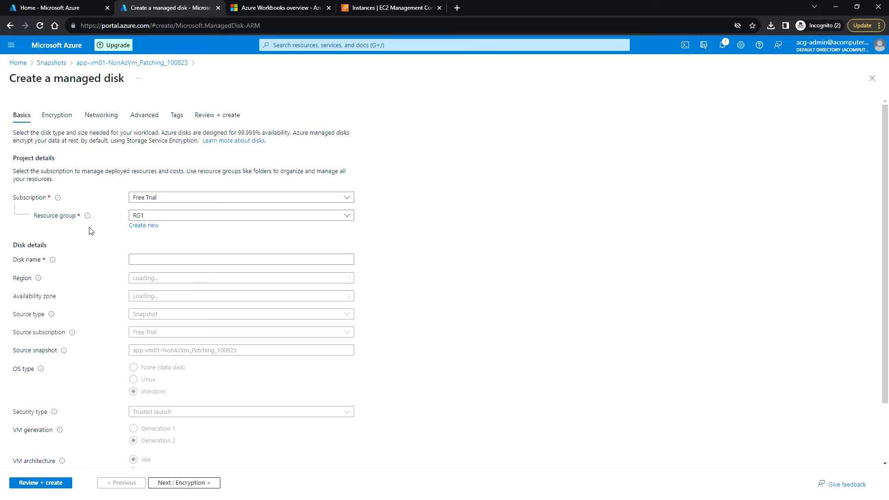
pyautogui.click(165, 263)
pyautogui.write('appvm01-disk')
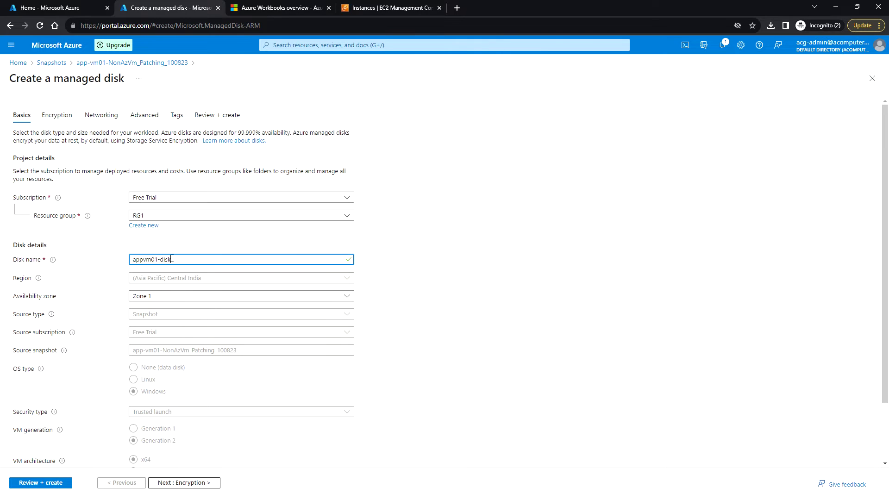
pyautogui.click(167, 300)
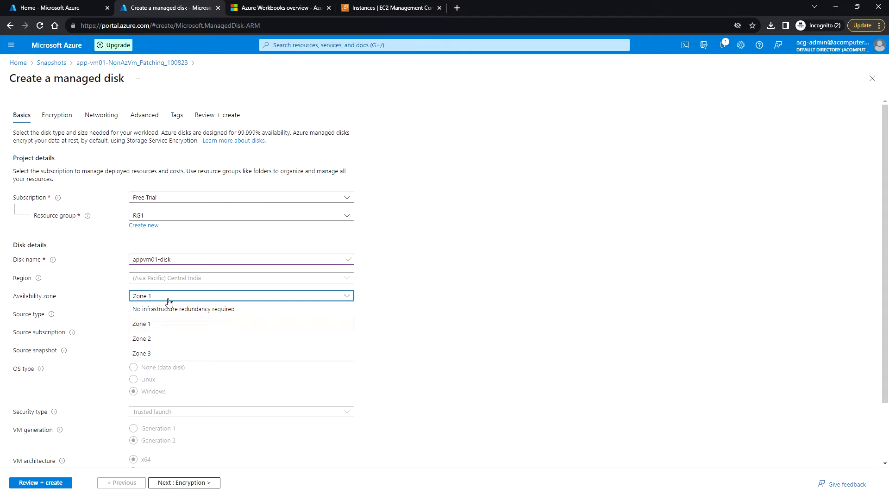
pyautogui.click(233, 313)
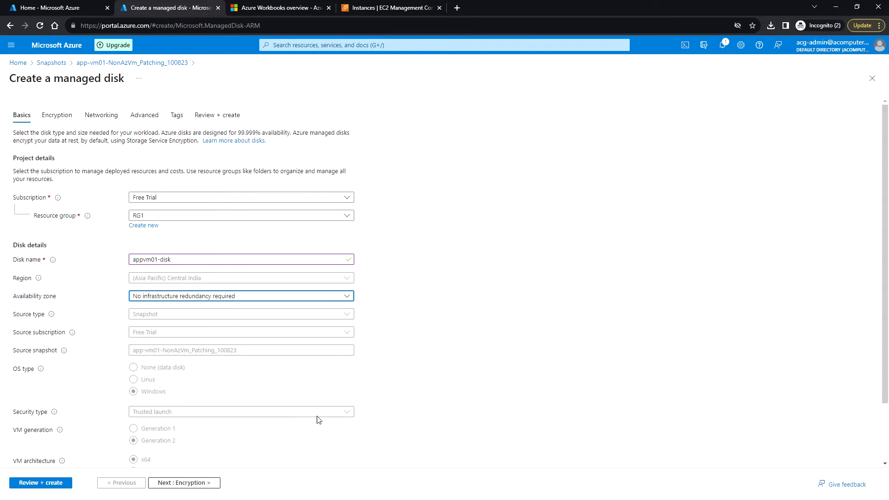
pyautogui.scroll(-1, 327, 415)
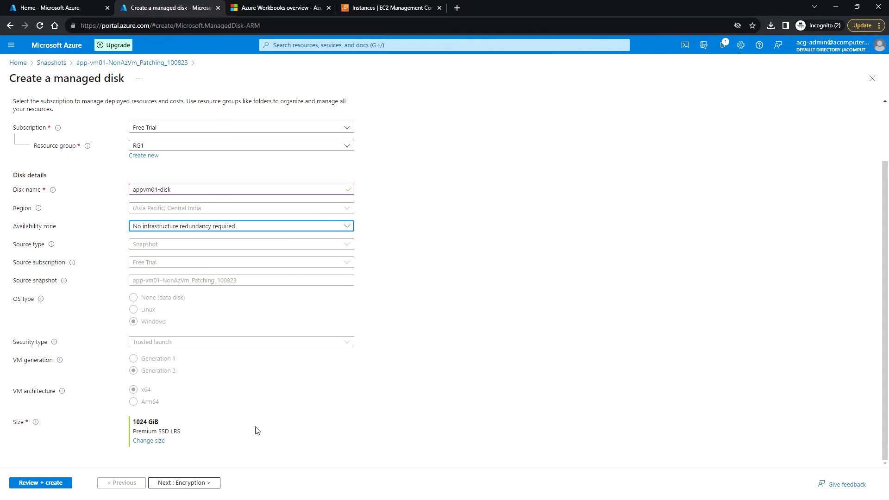
# - Change the disk size options to Standard HDD storage at 1024 GiB
pyautogui.click(155, 441)
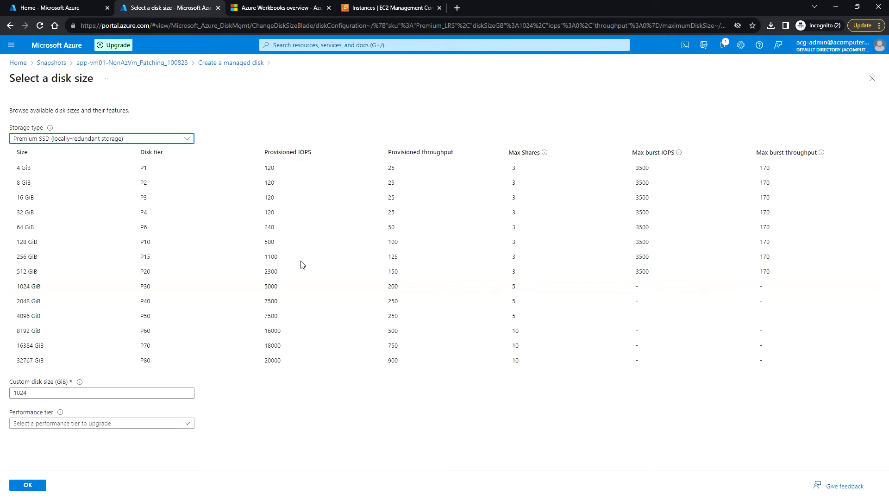
pyautogui.click(102, 137)
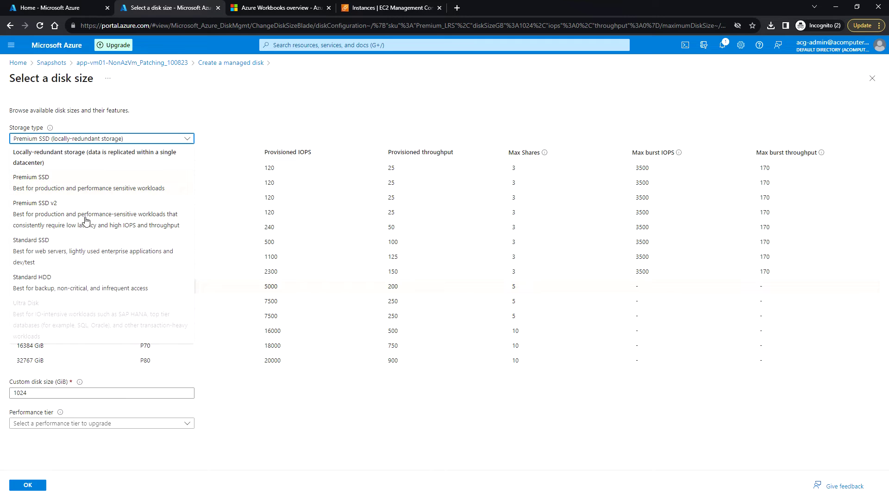
pyautogui.click(87, 287)
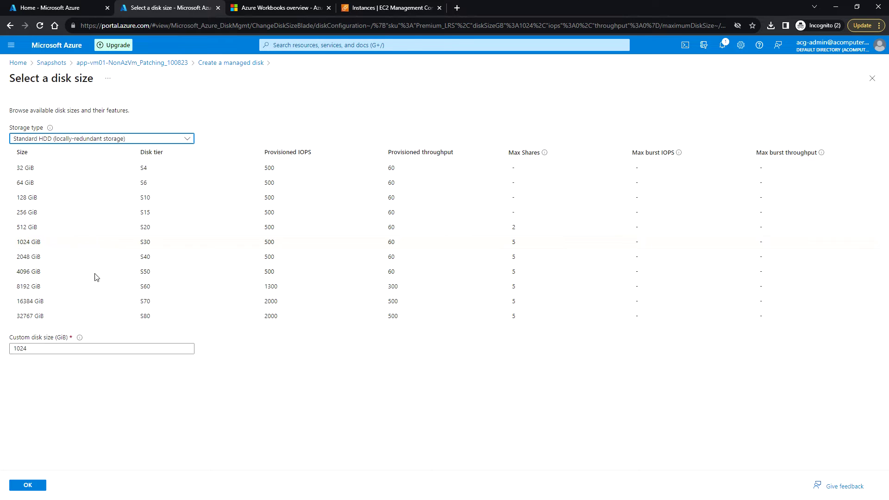
# - Confirm the 1024 GiB Standard HDD size, keep remaining defaults, and deploy appvm01-disk
pyautogui.click(29, 485)
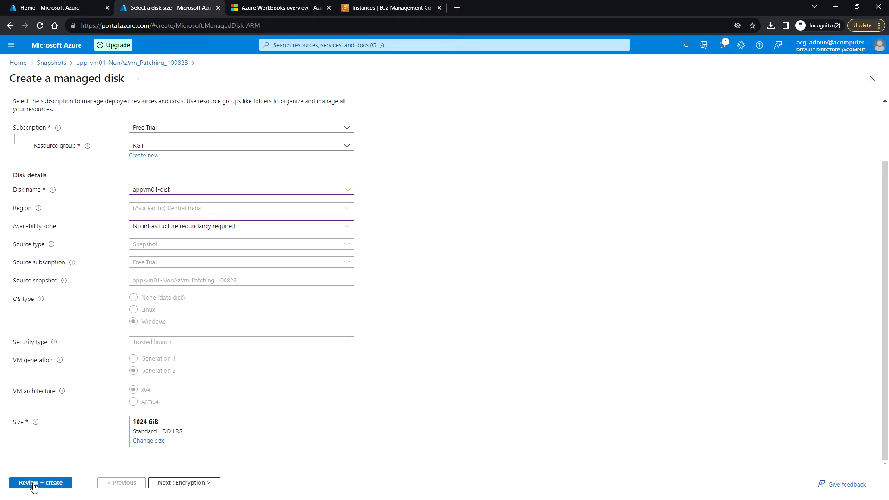
pyautogui.click(201, 484)
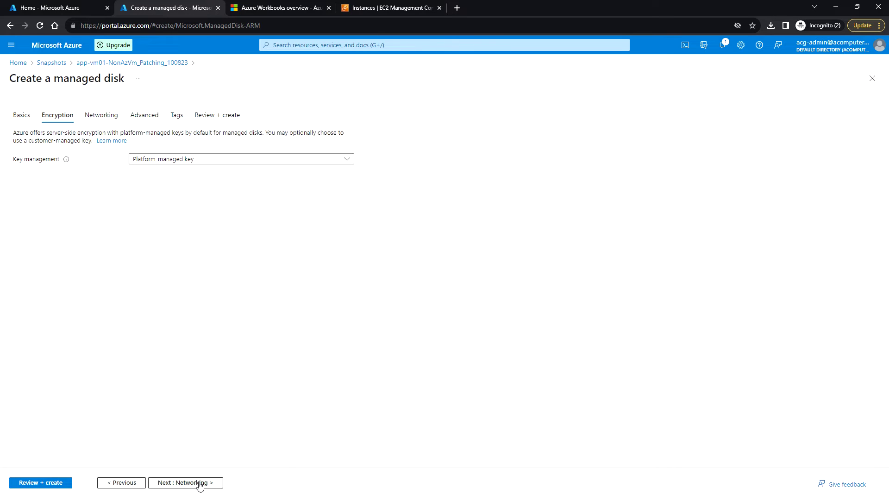
pyautogui.click(199, 483)
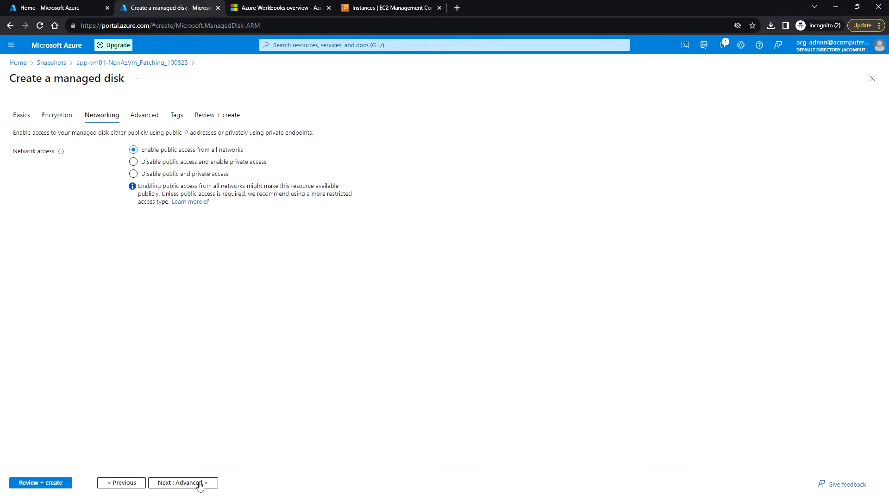
pyautogui.click(199, 483)
pyautogui.click(200, 483)
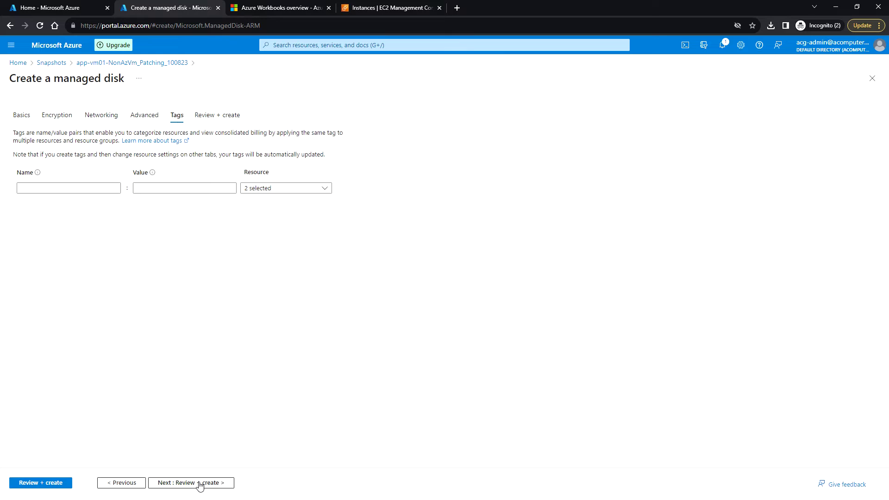
pyautogui.click(49, 484)
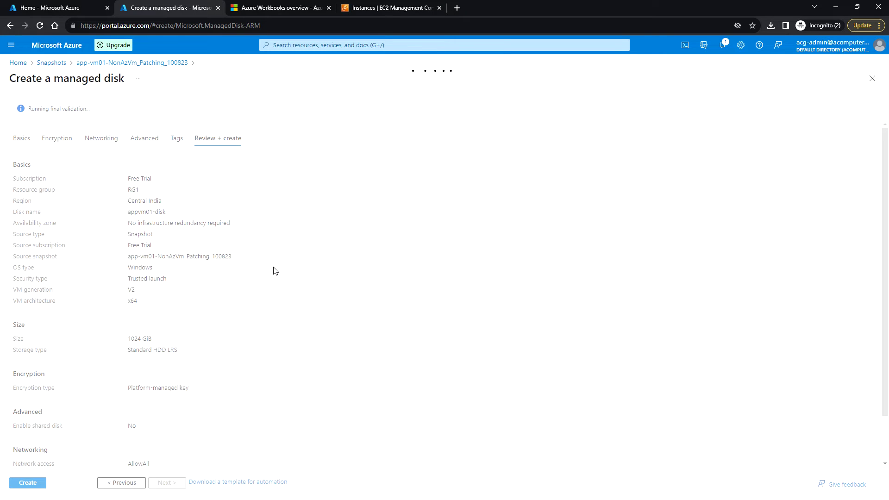
pyautogui.click(29, 482)
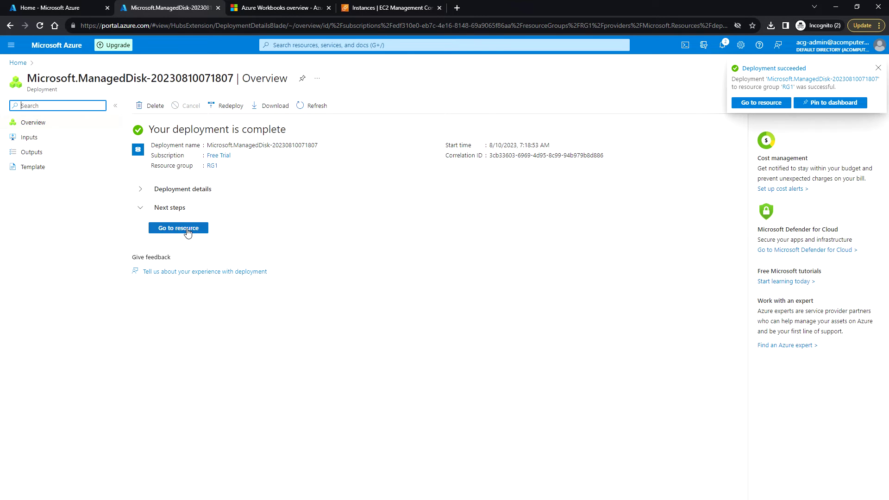
# - Go from Home to Disks, open appvm01-disk, and start a VM from it
pyautogui.click(187, 234)
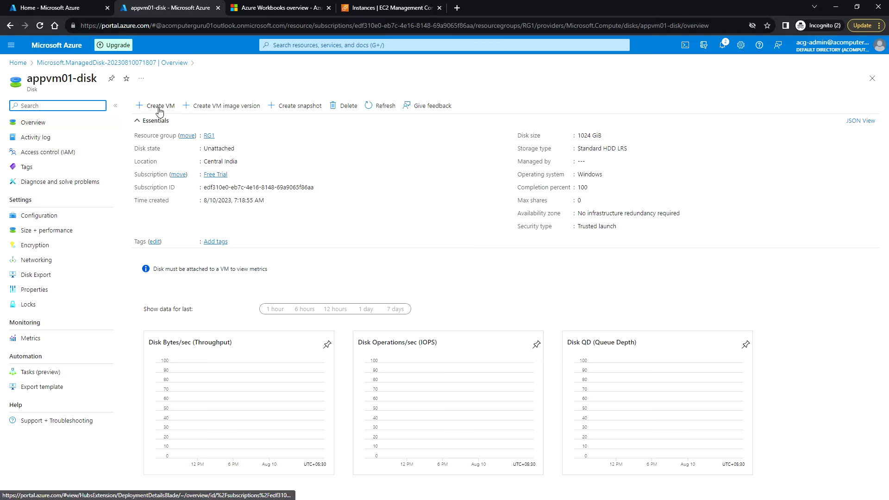
pyautogui.click(62, 44)
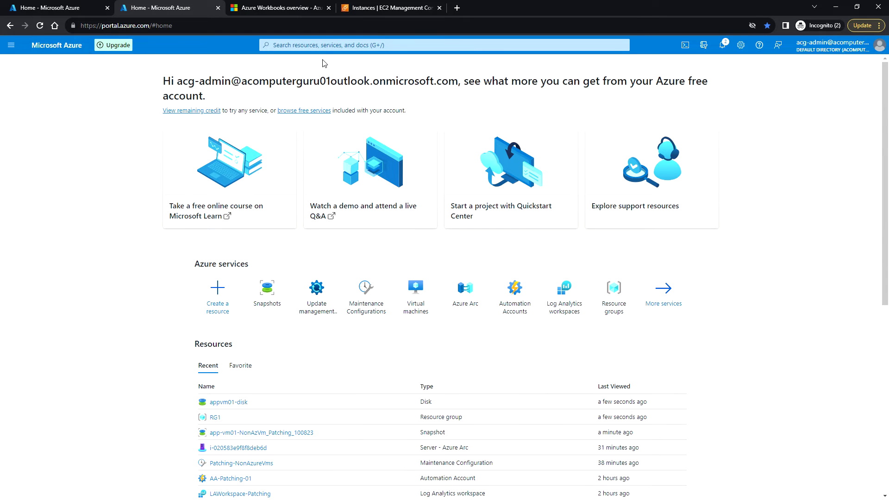
pyautogui.click(335, 44)
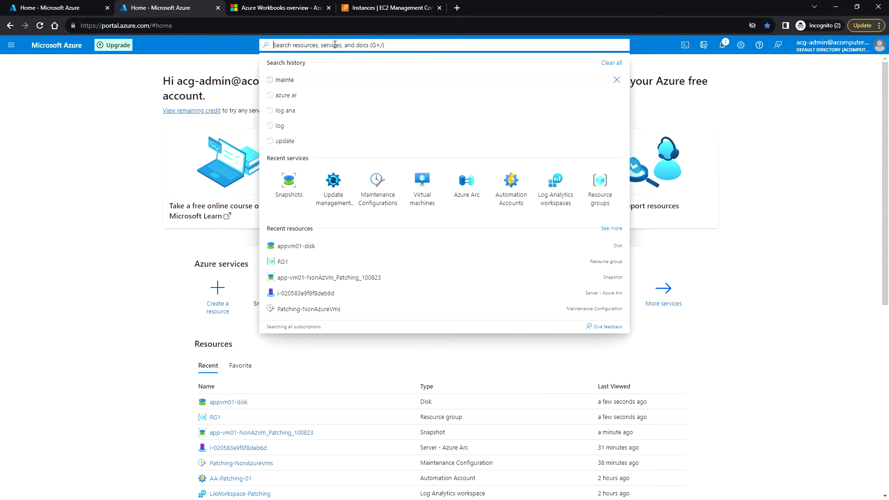
pyautogui.write('disk')
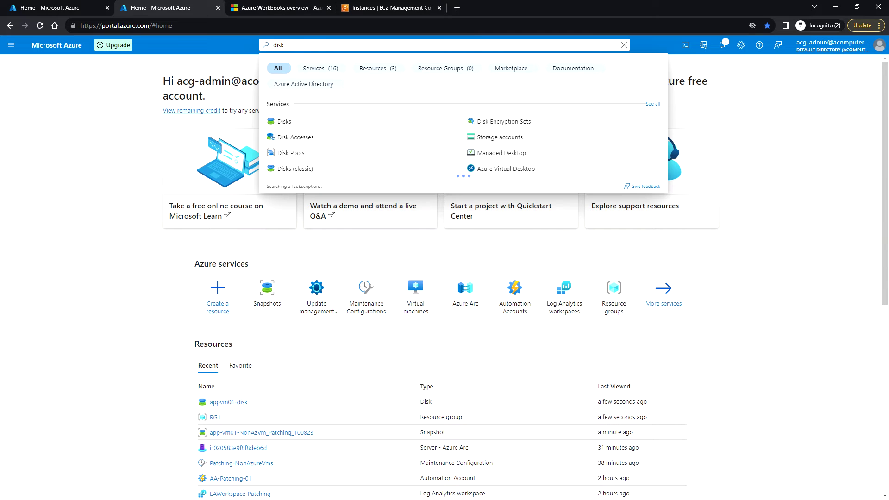
pyautogui.click(285, 123)
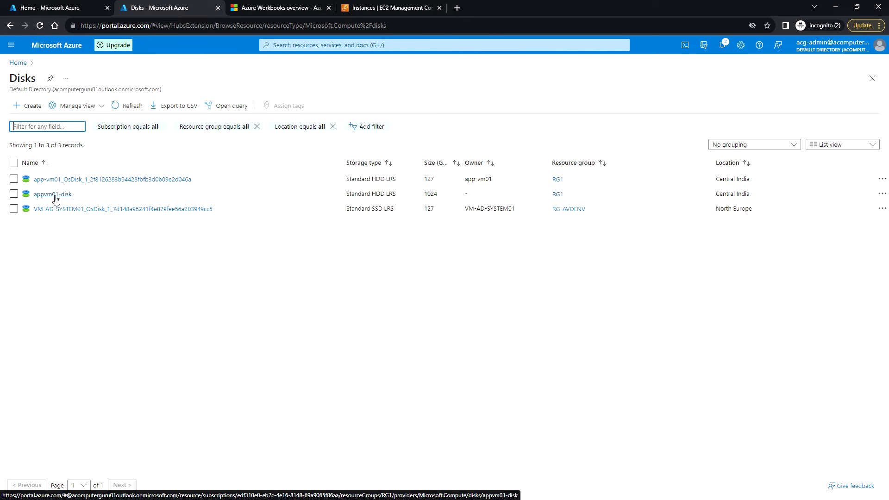
pyautogui.click(56, 197)
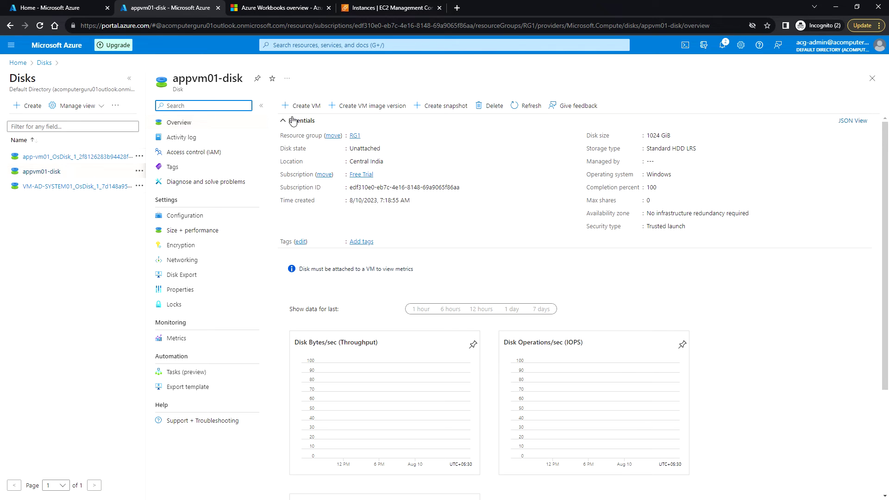
pyautogui.click(300, 107)
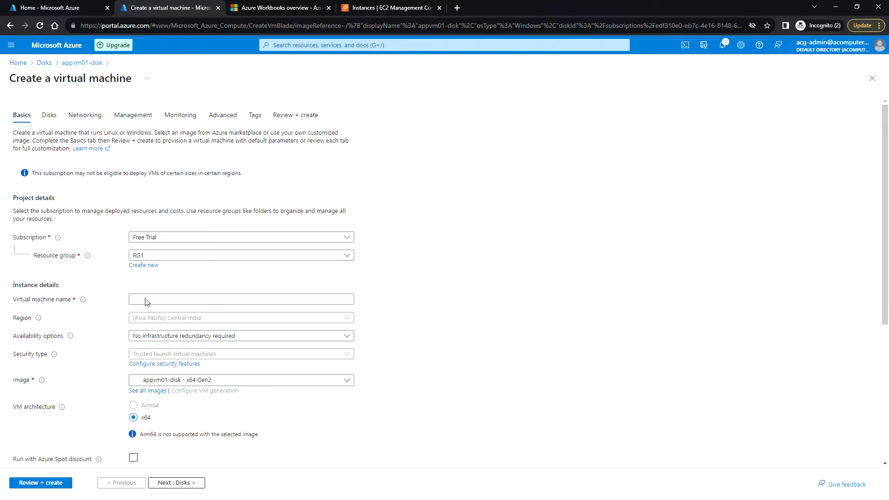
# - Name the VM appvm02, choose no infrastructure redundancy, and continue to Disks
pyautogui.click(159, 299)
pyautogui.write('appvm02')
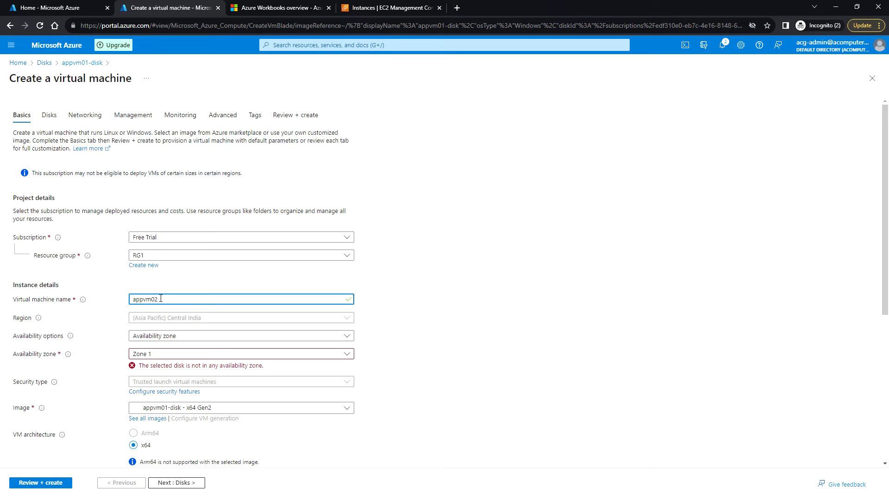
pyautogui.click(169, 337)
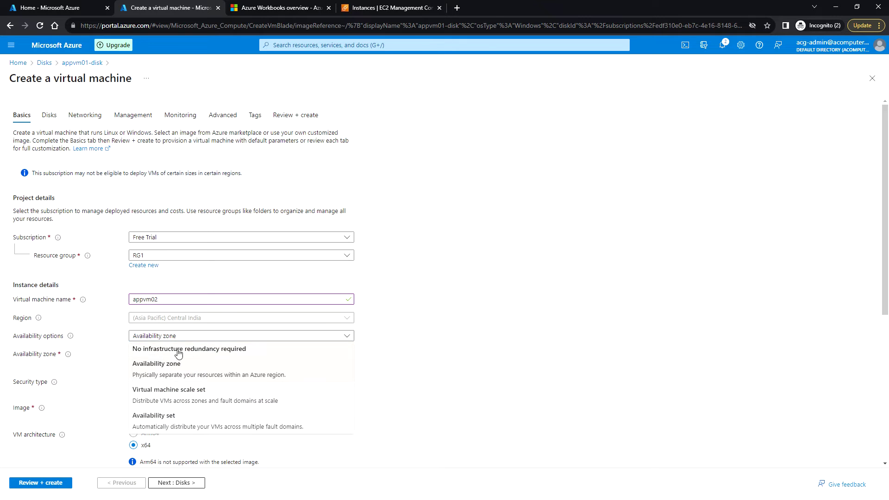
pyautogui.click(170, 353)
pyautogui.scroll(-2, 175, 355)
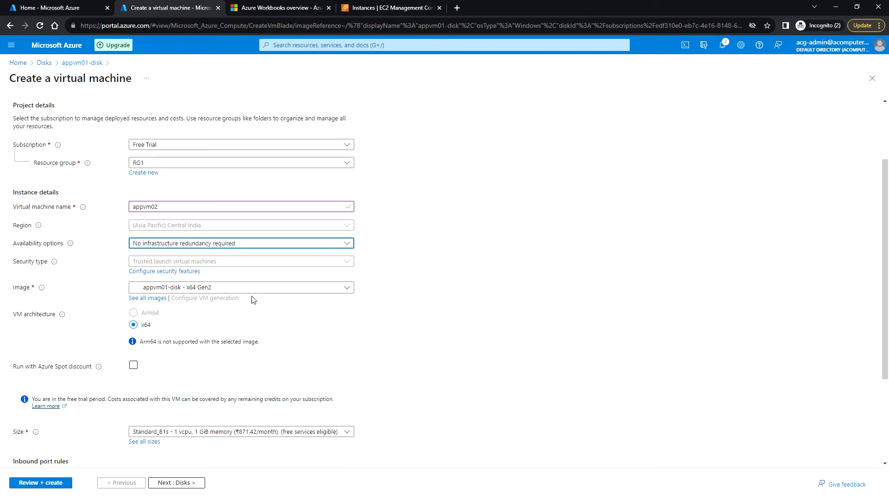
pyautogui.scroll(-2, 291, 313)
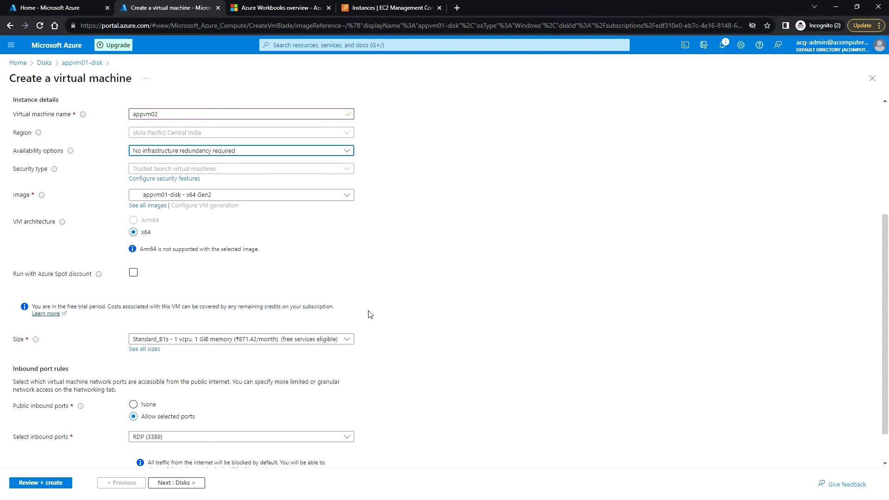
pyautogui.scroll(-1, 368, 315)
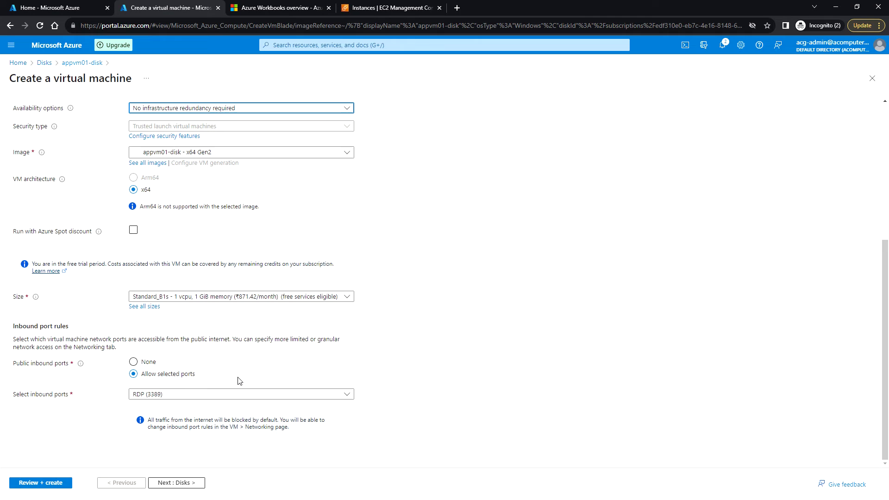
pyautogui.click(184, 484)
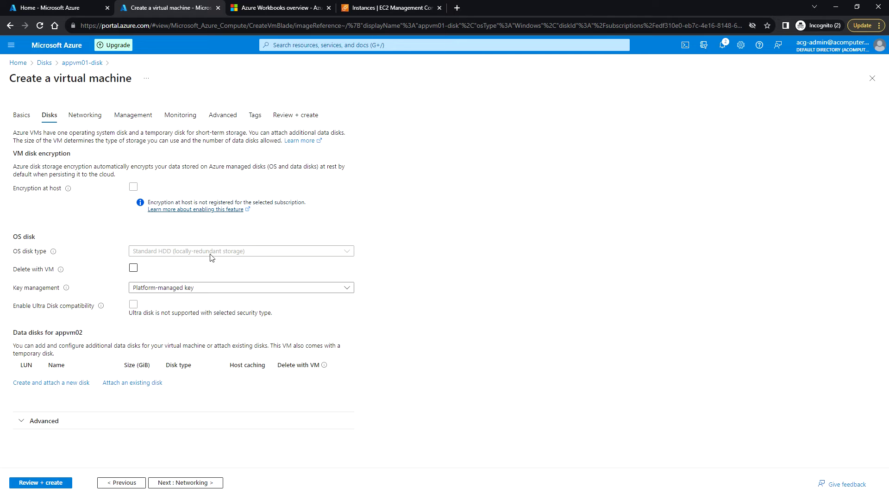
# - Keep default Networking, Management, Monitoring and Advanced settings and pass Review + create validation
pyautogui.click(192, 483)
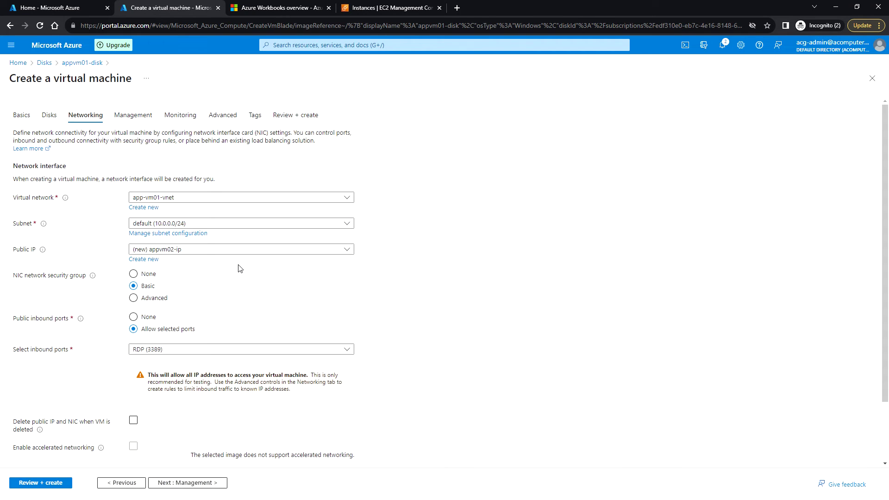
pyautogui.scroll(-2, 366, 264)
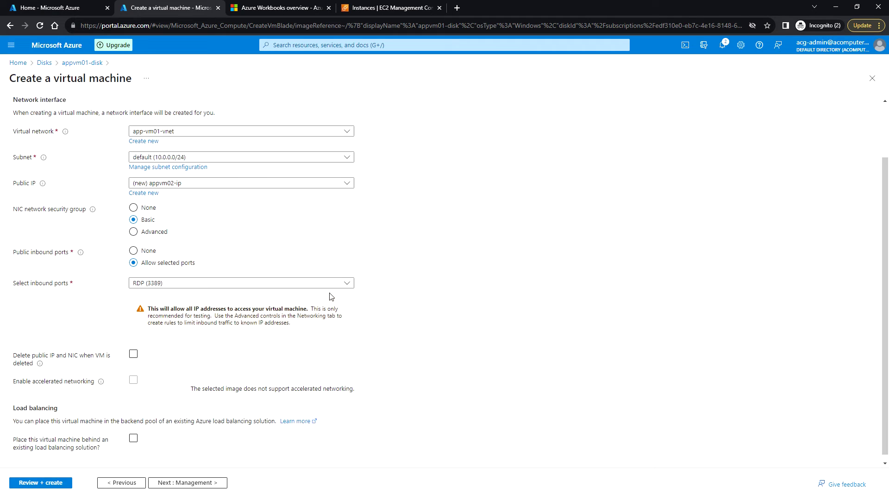
pyautogui.click(201, 484)
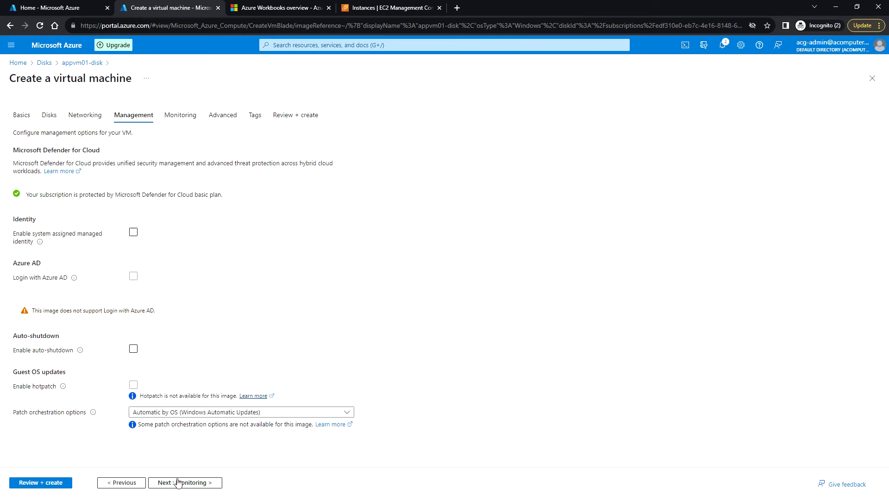
pyautogui.click(195, 483)
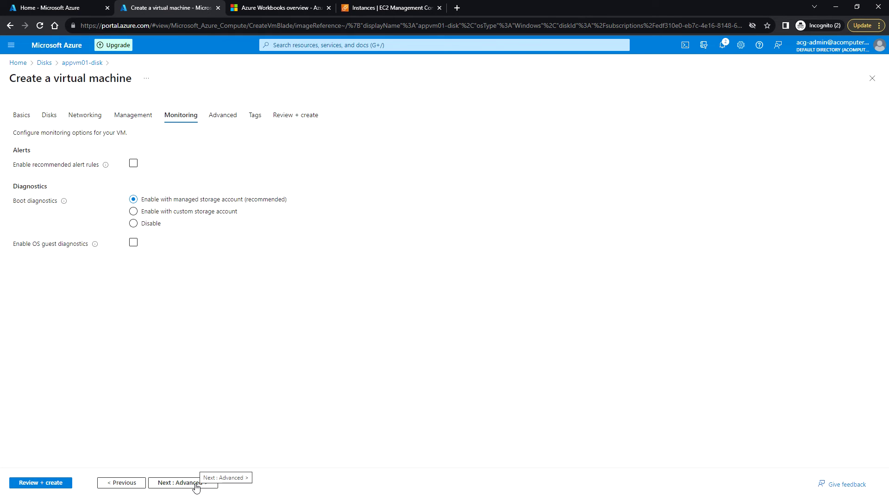
pyautogui.click(194, 486)
pyautogui.scroll(-4, 258, 393)
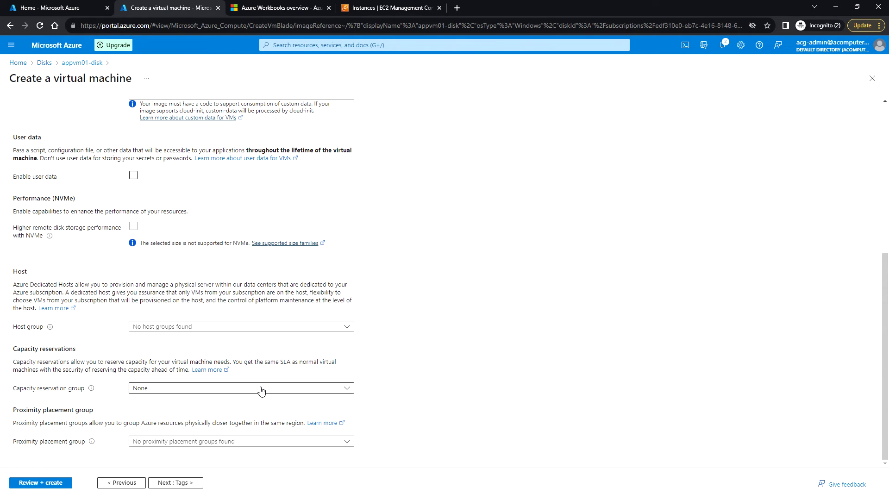
pyautogui.click(54, 482)
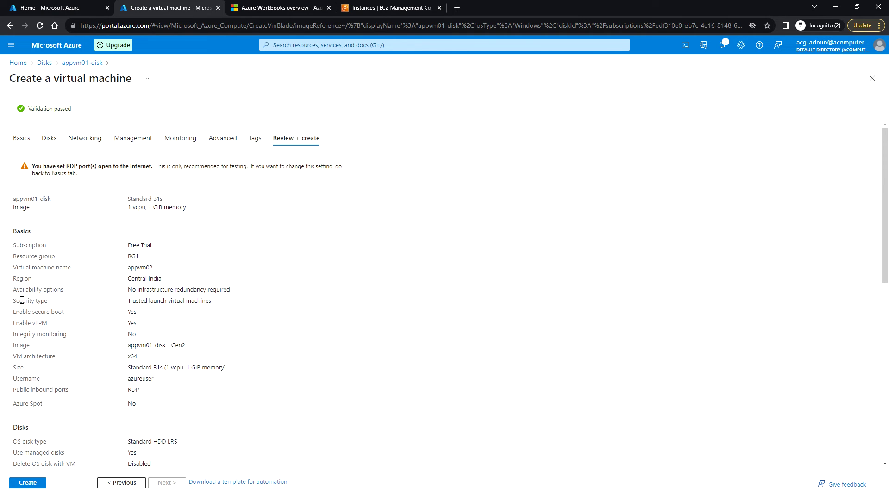
# - Create the appvm02 virtual machine from the validated review page
pyautogui.click(36, 485)
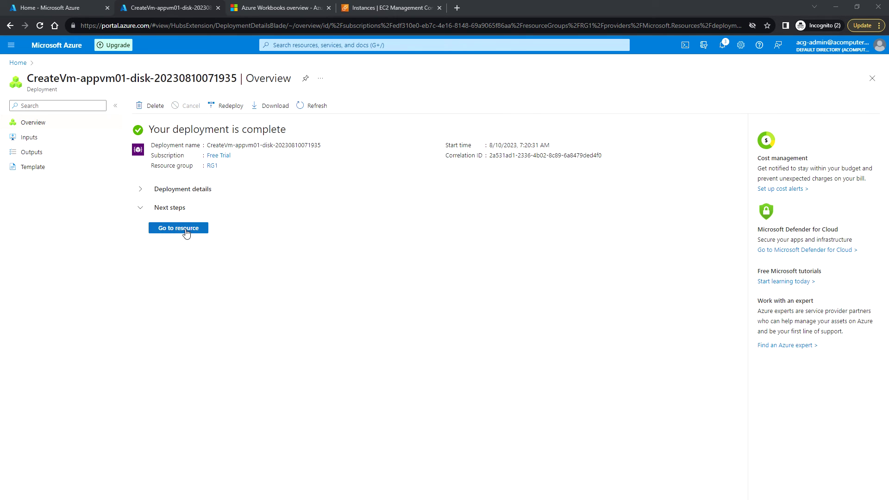
pyautogui.click(191, 231)
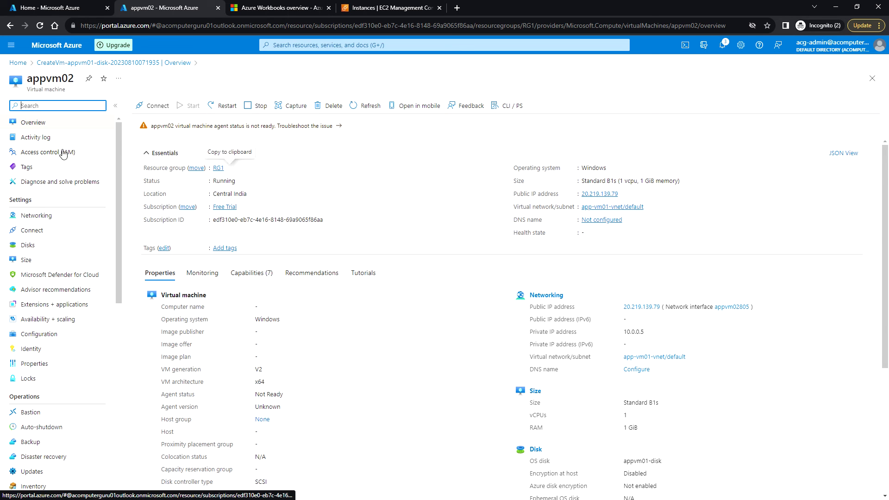
# - Check appvm02's Connect options, then open the Virtual machines list from Home
pyautogui.click(59, 233)
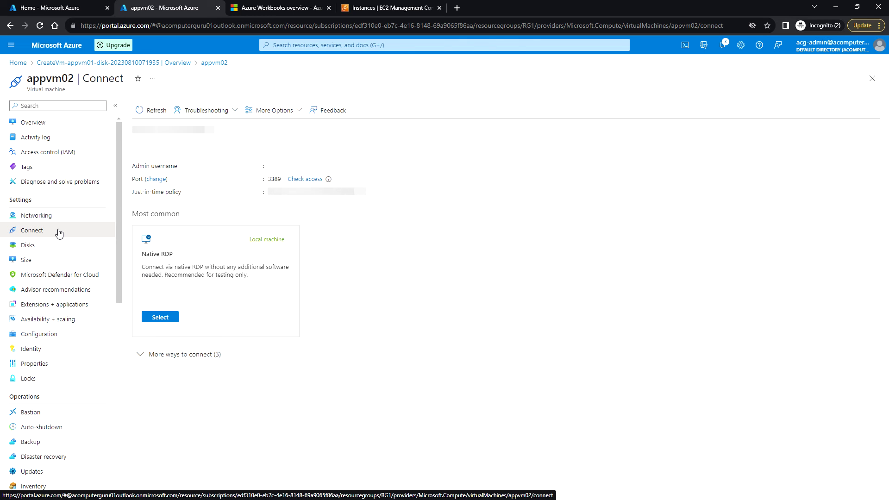
pyautogui.click(46, 126)
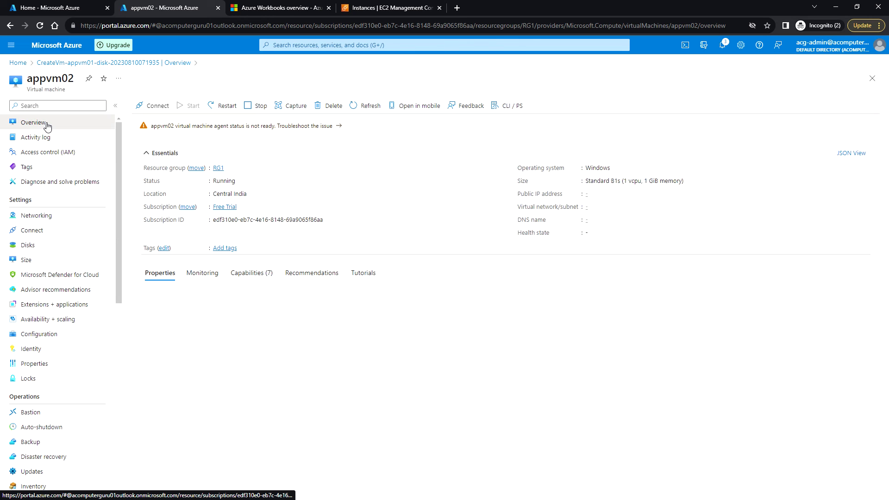
pyautogui.click(156, 110)
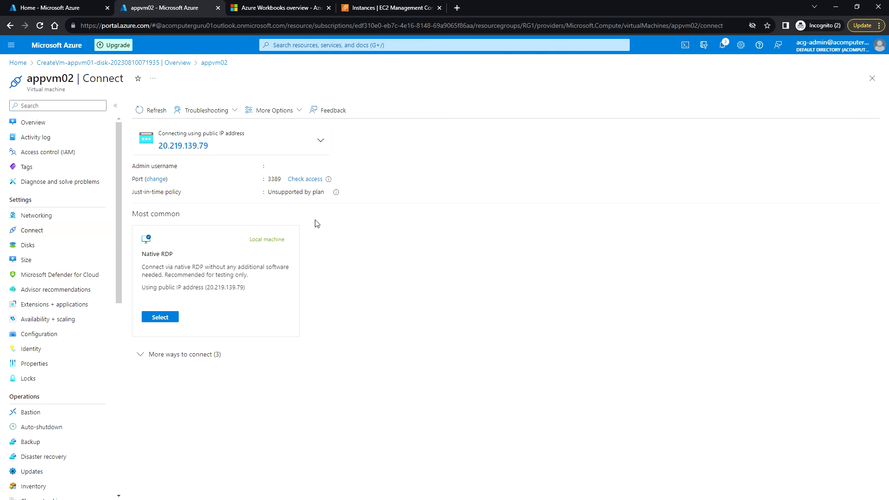
pyautogui.click(53, 128)
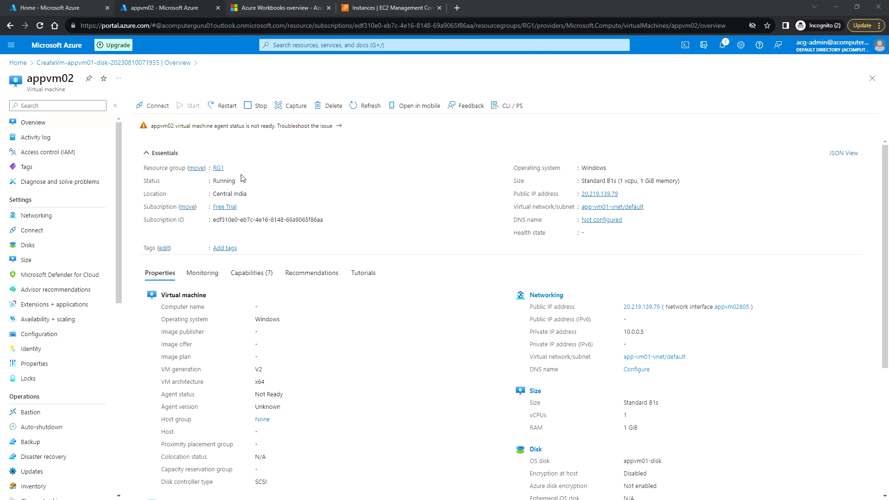
pyautogui.click(156, 108)
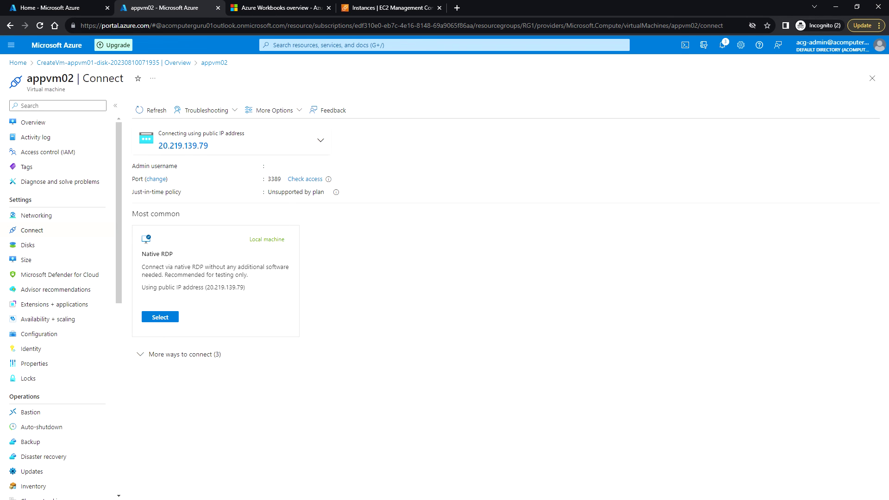
pyautogui.hotkey('alt', 'Left')
pyautogui.click(56, 48)
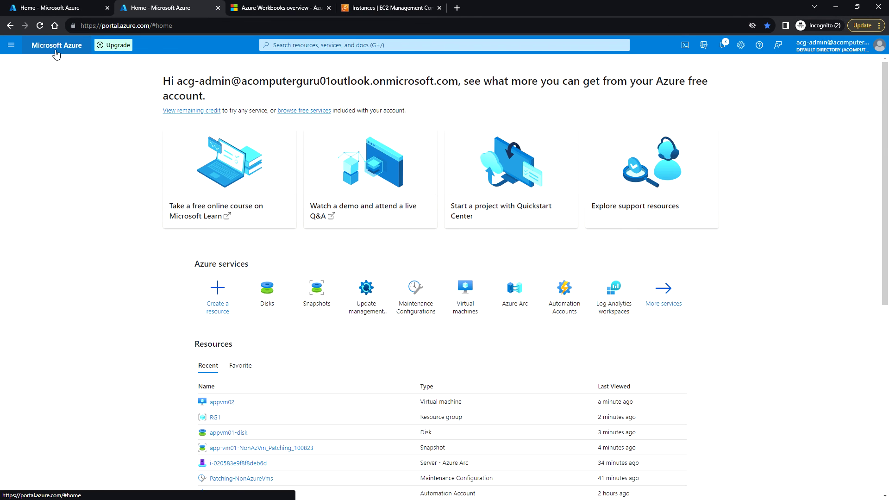
pyautogui.click(464, 306)
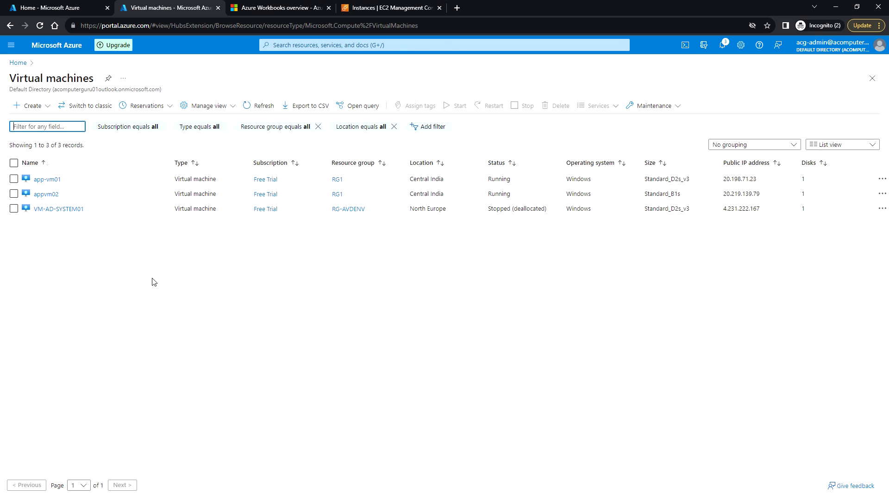